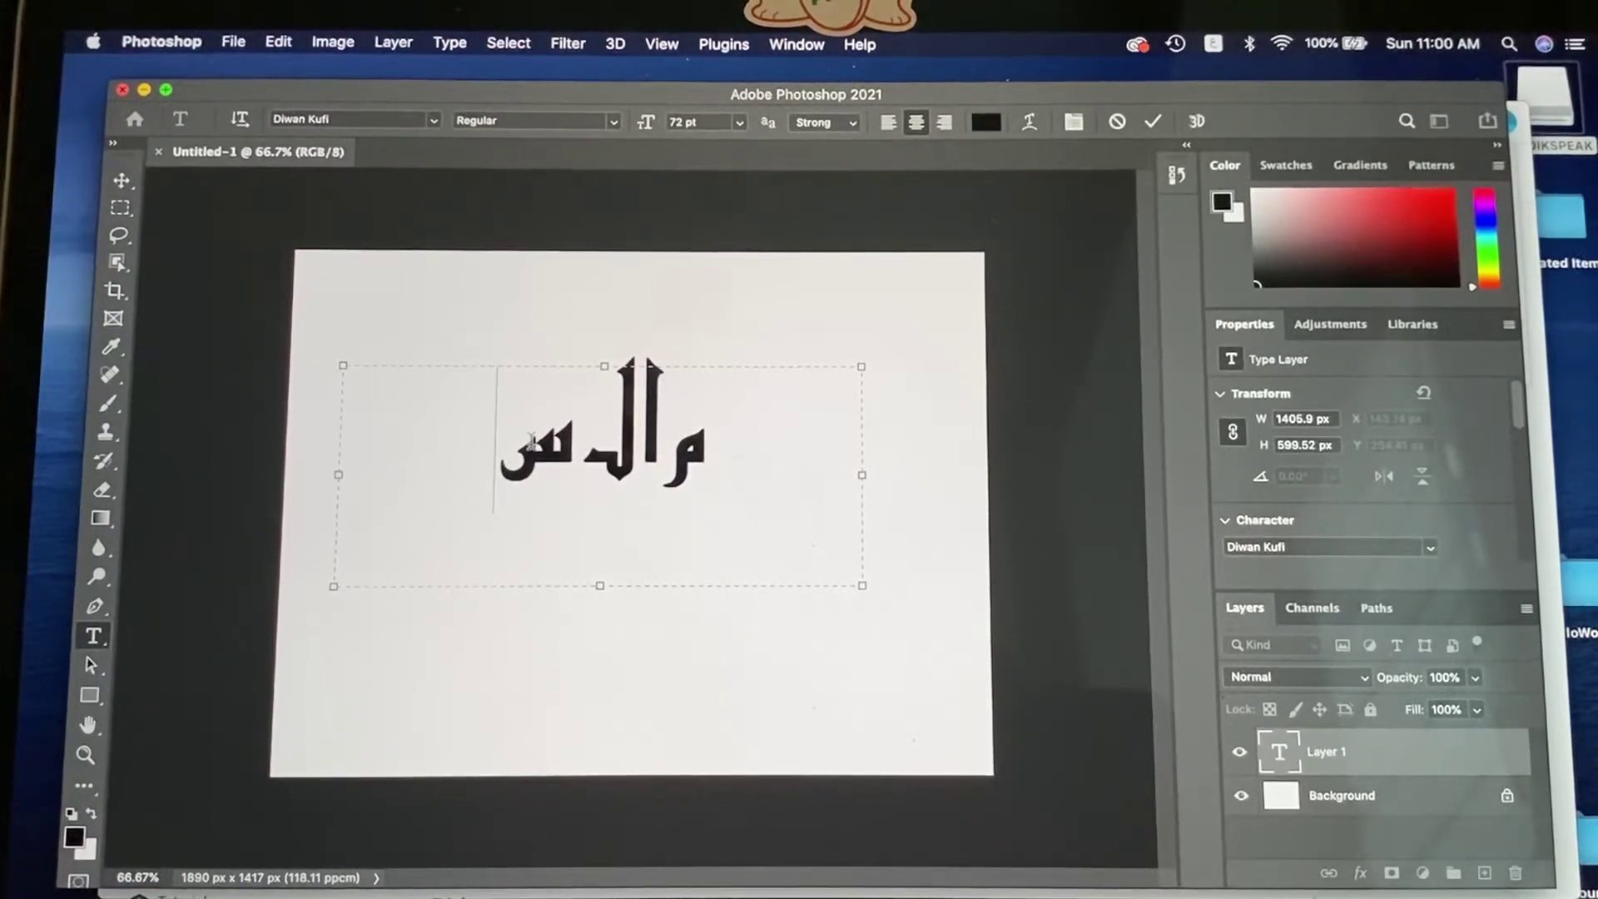
# Step: Open the Photoshop application menu while the Arabic word shows disconnected letters
pyautogui.click(175, 47)
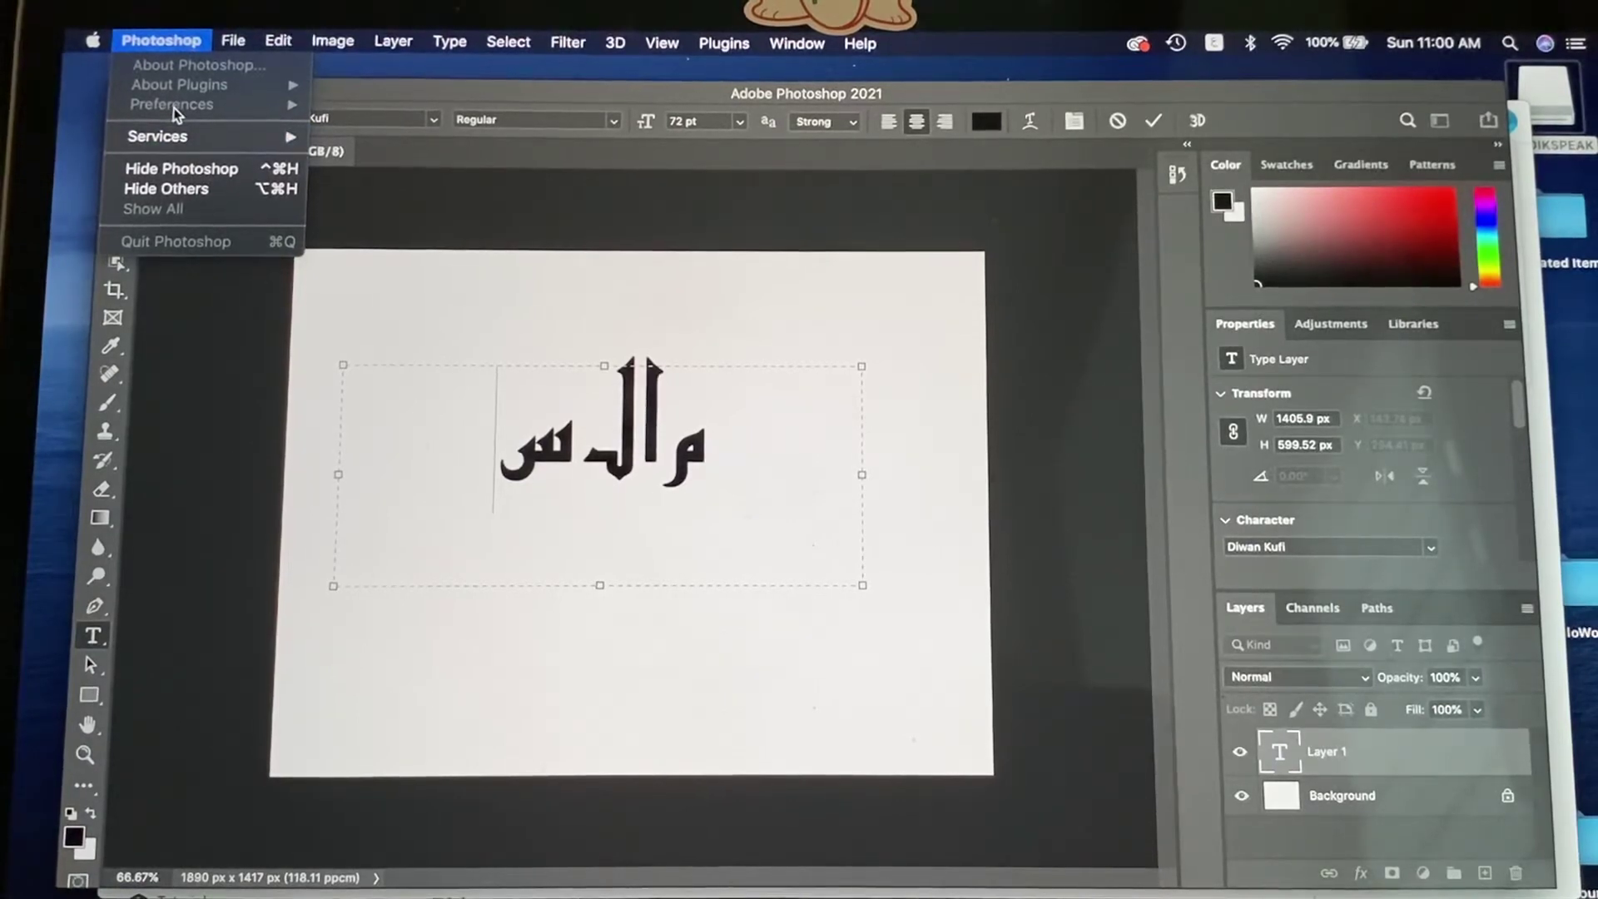
# Step: Commit the Arabic type layer with the Path Selection tool and open Photoshop > Preferences
pyautogui.click(367, 303)
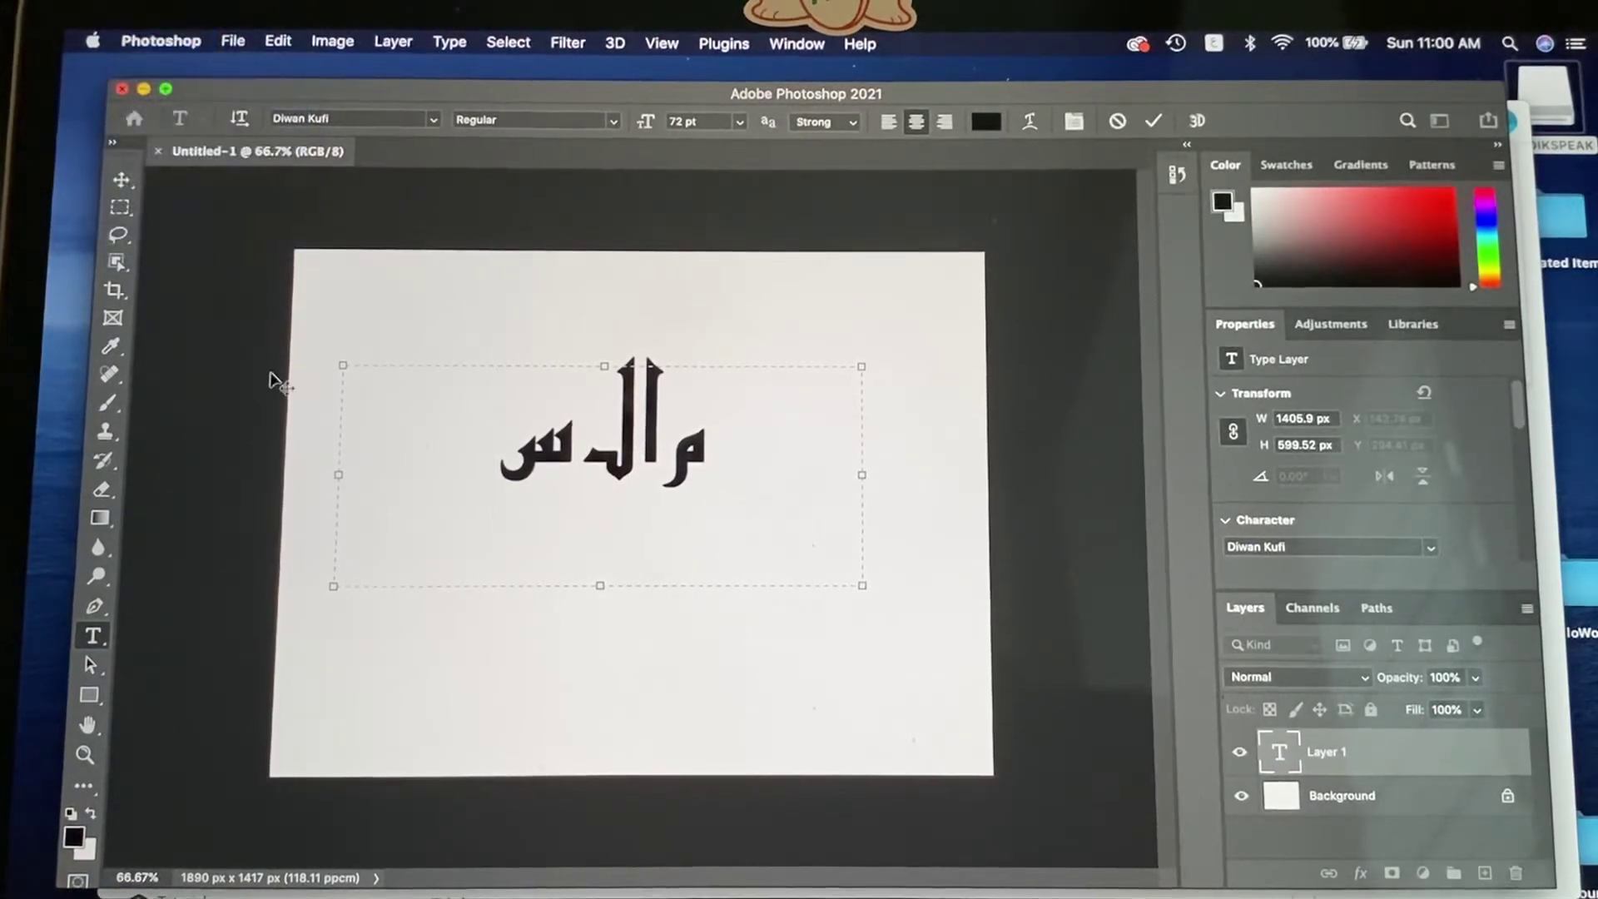
pyautogui.click(89, 664)
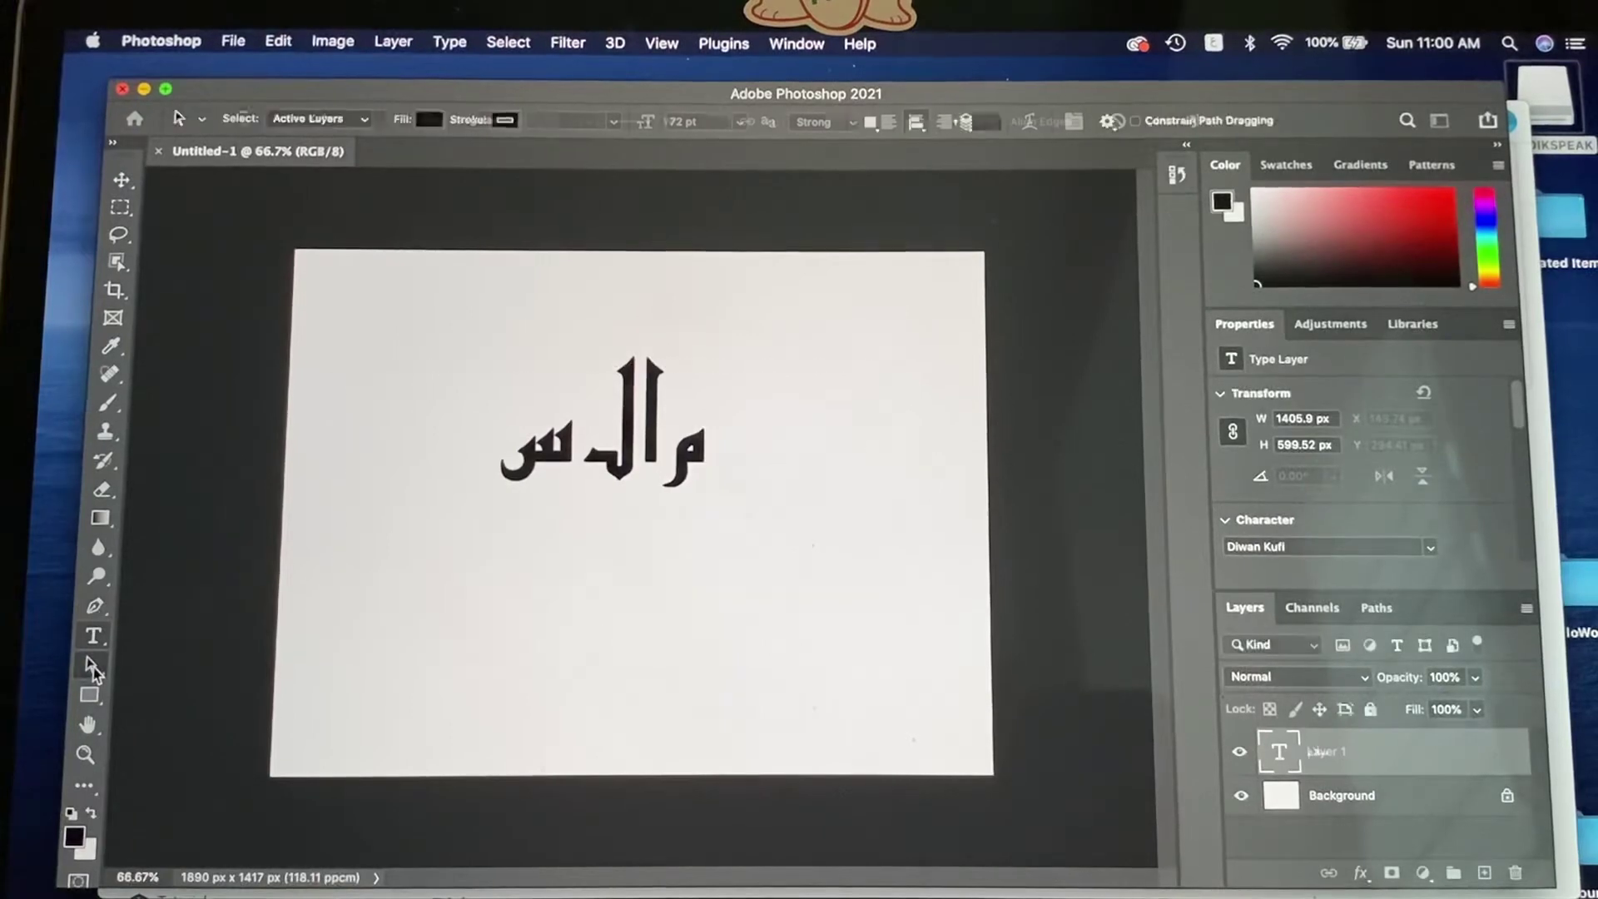
pyautogui.click(162, 42)
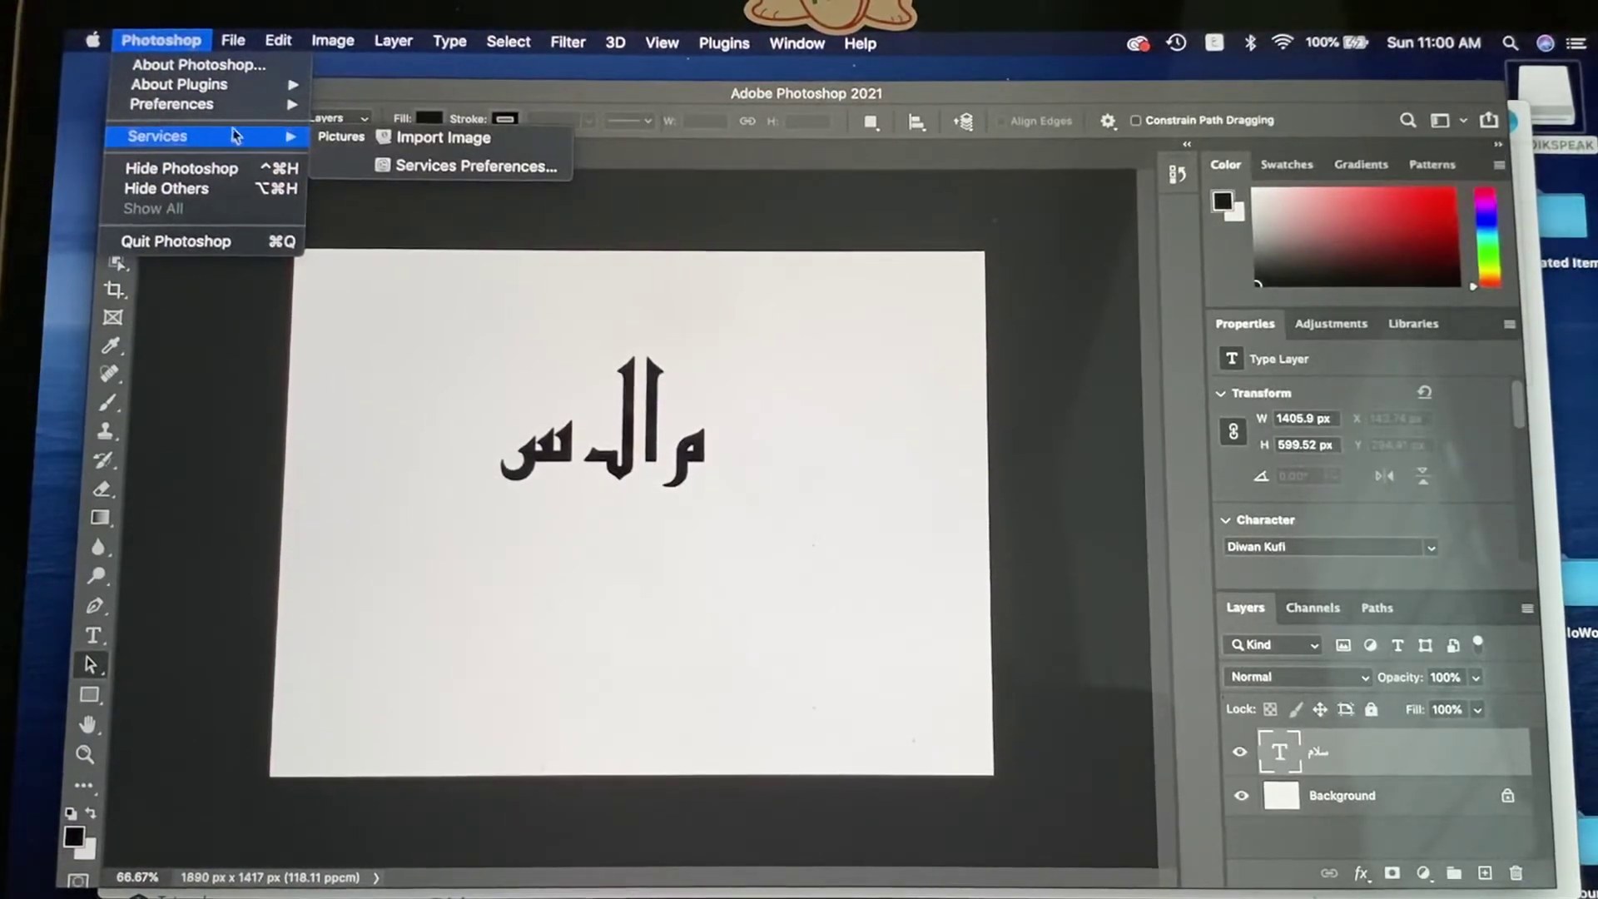
pyautogui.moveTo(171, 103)
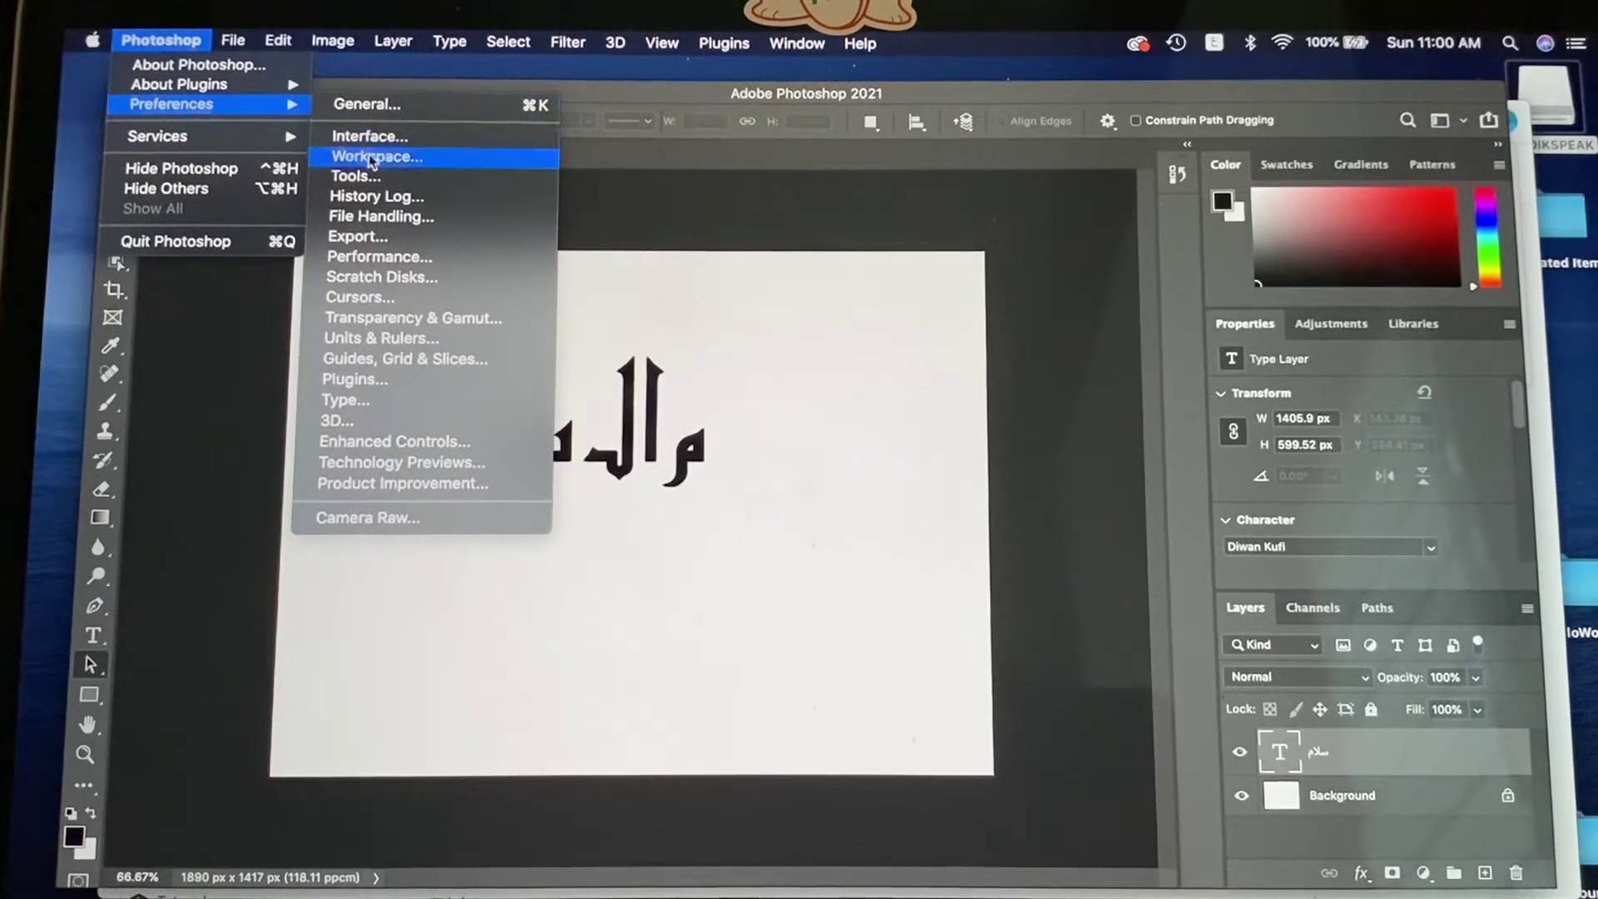
# Step: Switch the Type preferences text engine to World-Ready Layout, then close the untitled document
pyautogui.click(369, 403)
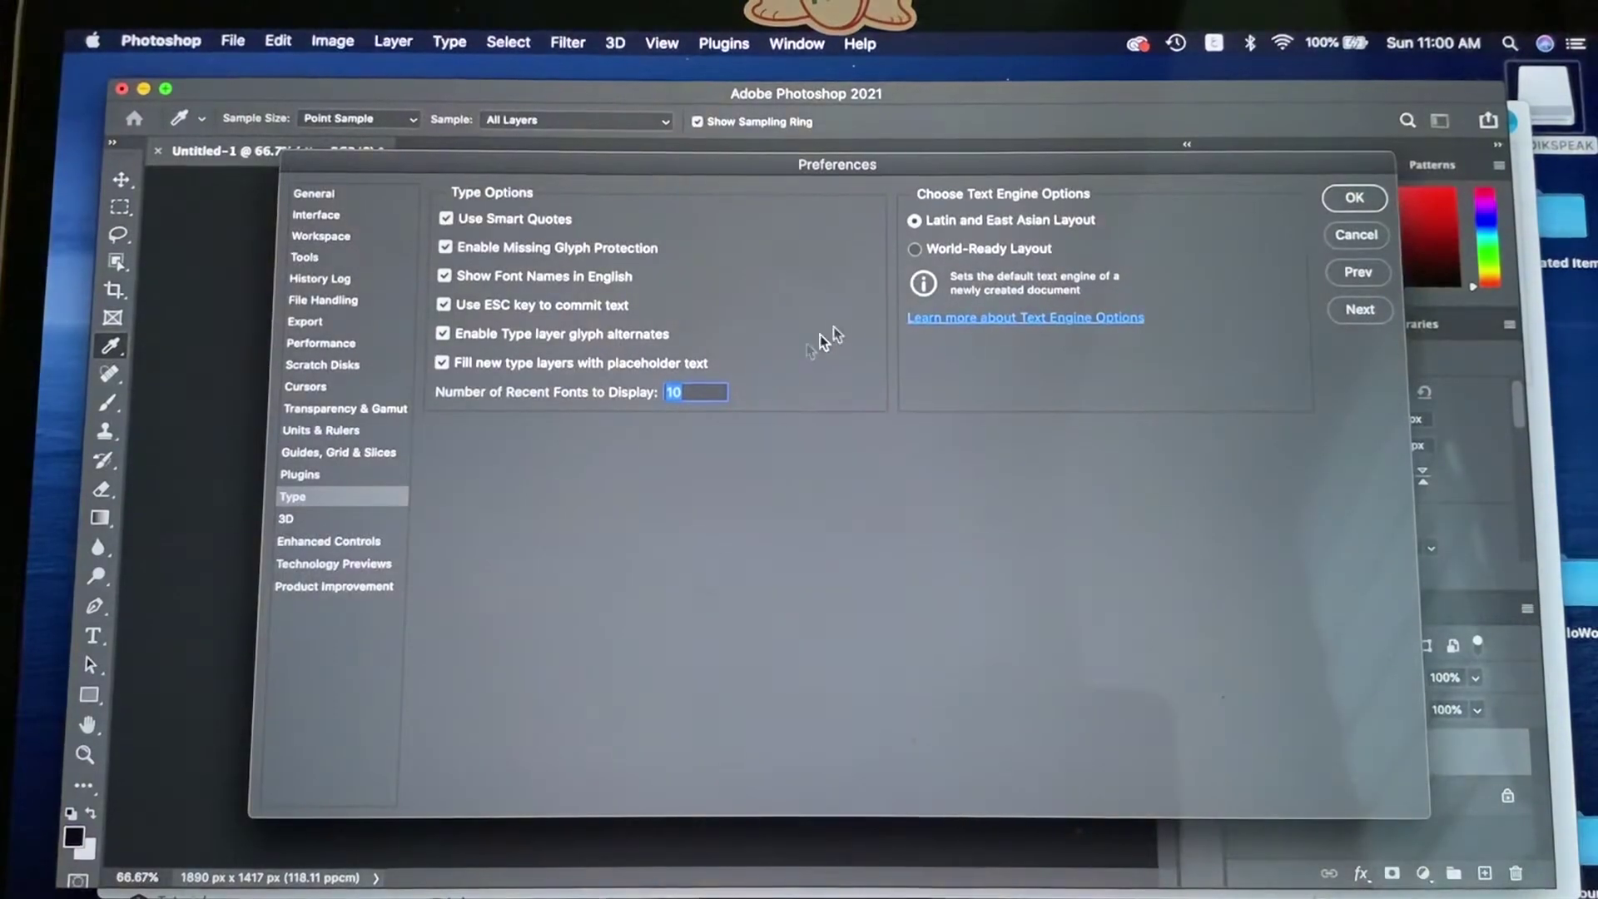
pyautogui.click(918, 250)
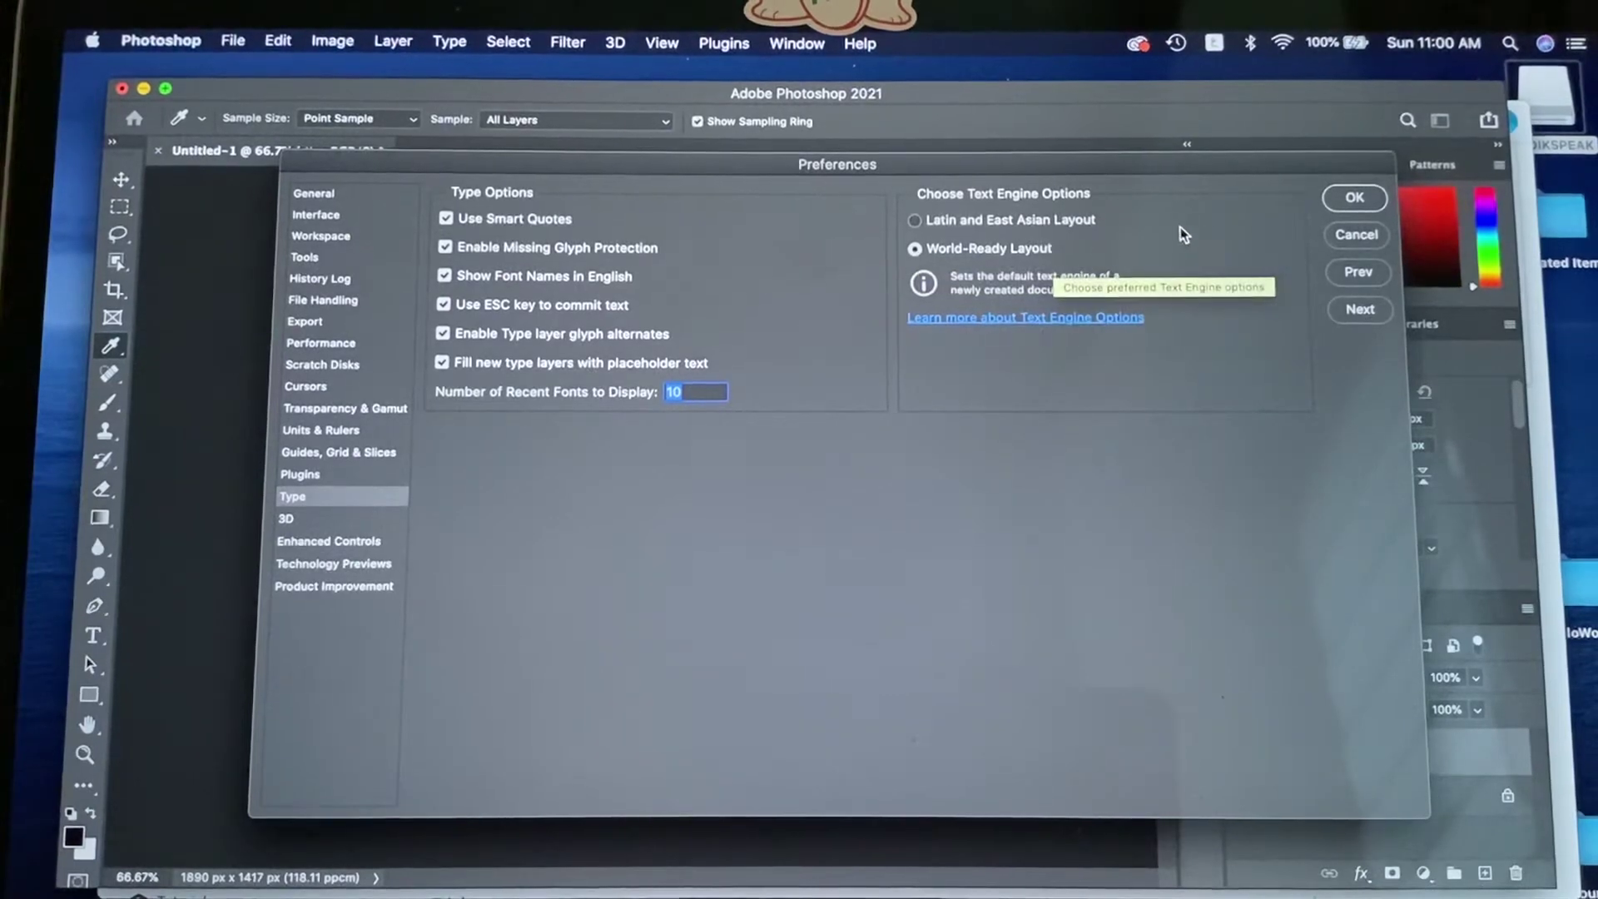
pyautogui.click(1354, 200)
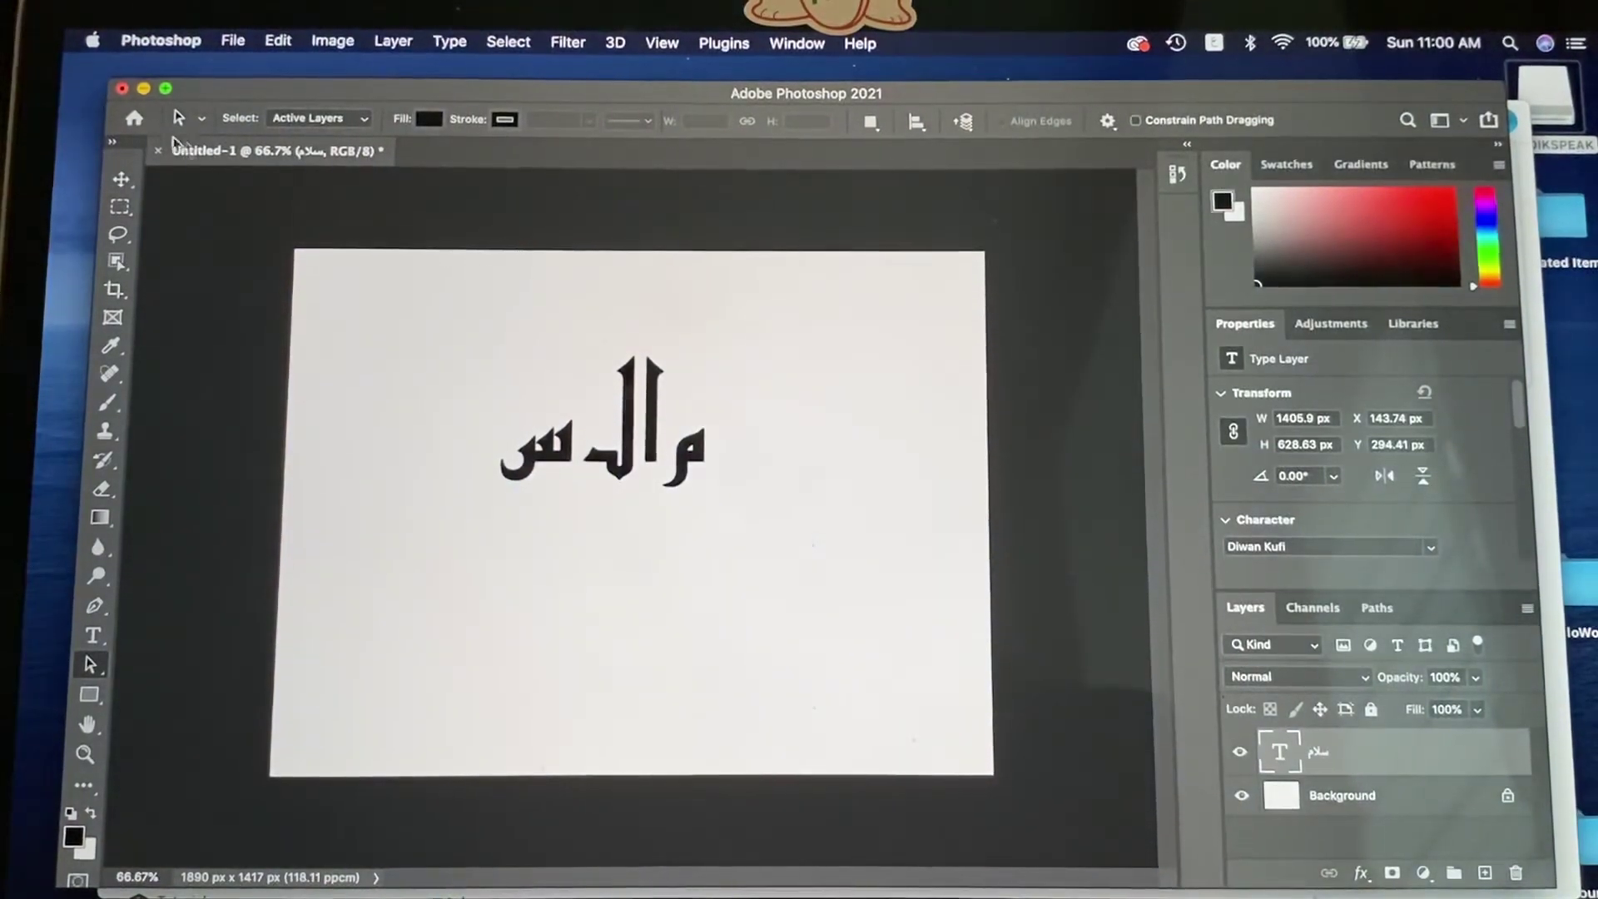
pyautogui.click(122, 90)
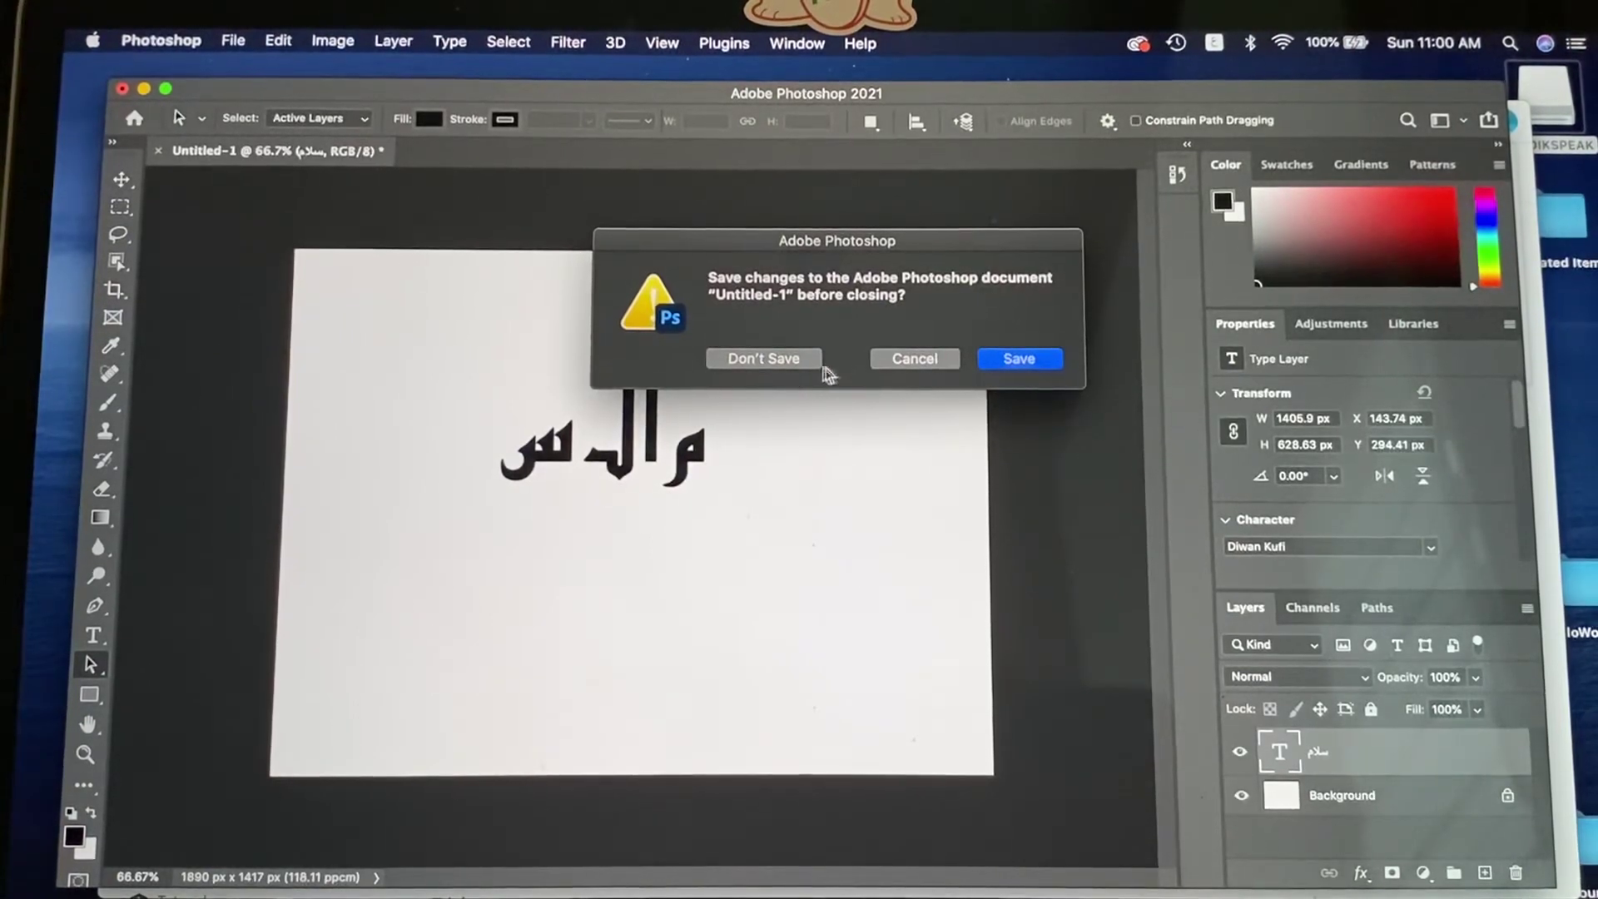
# Step: Close the old document without saving, create a default-size document, and drag a text box across the canvas centre
pyautogui.click(770, 360)
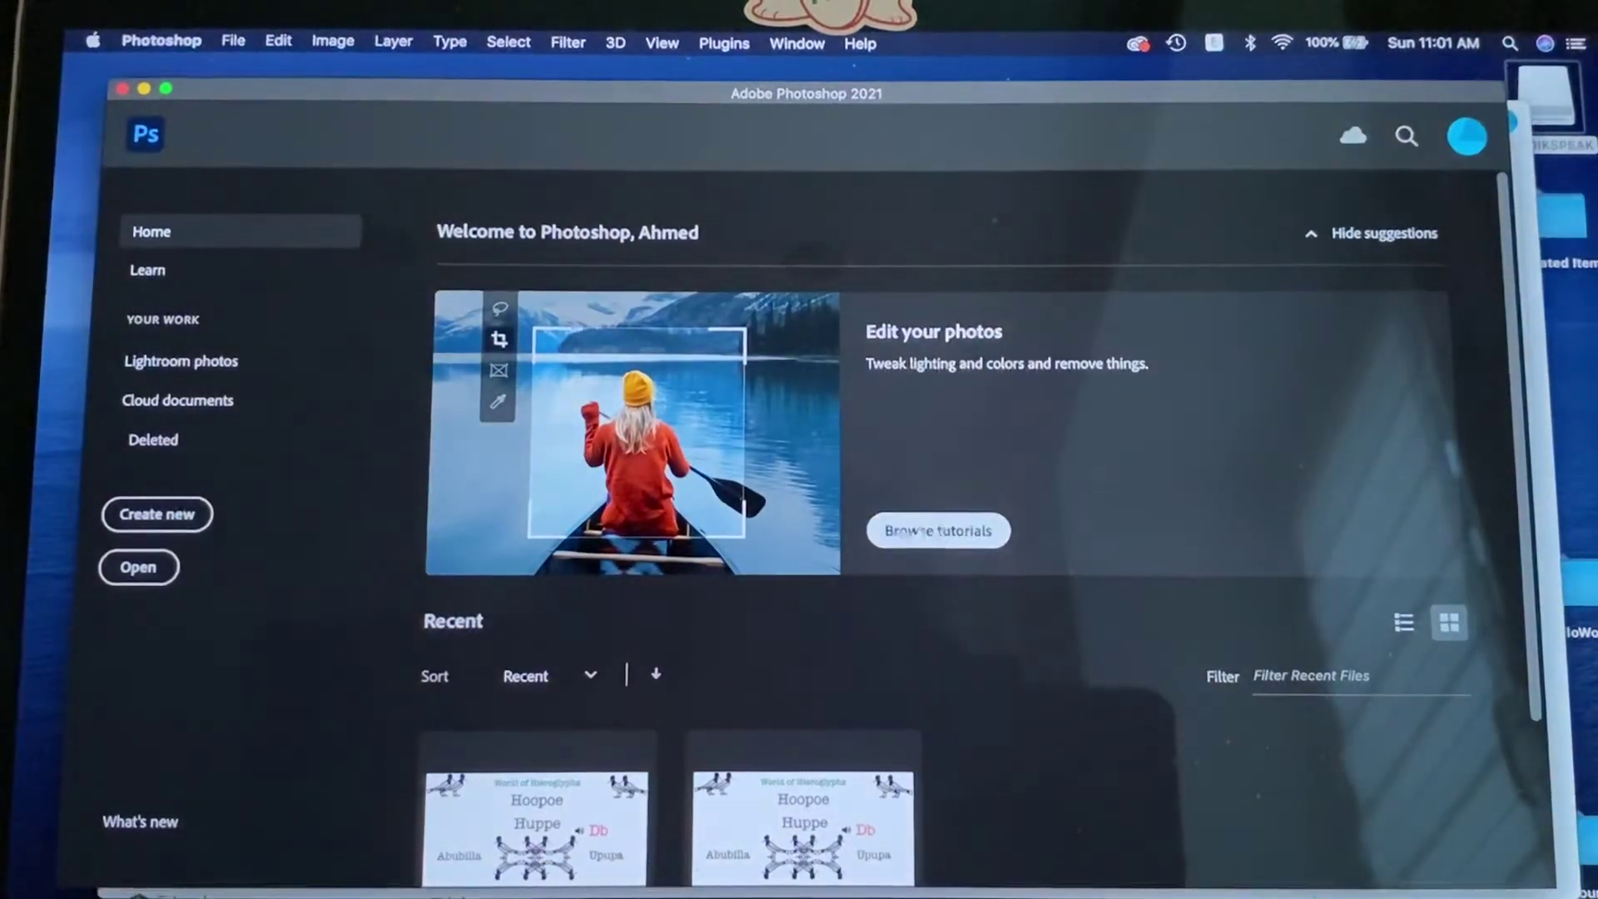
pyautogui.click(200, 515)
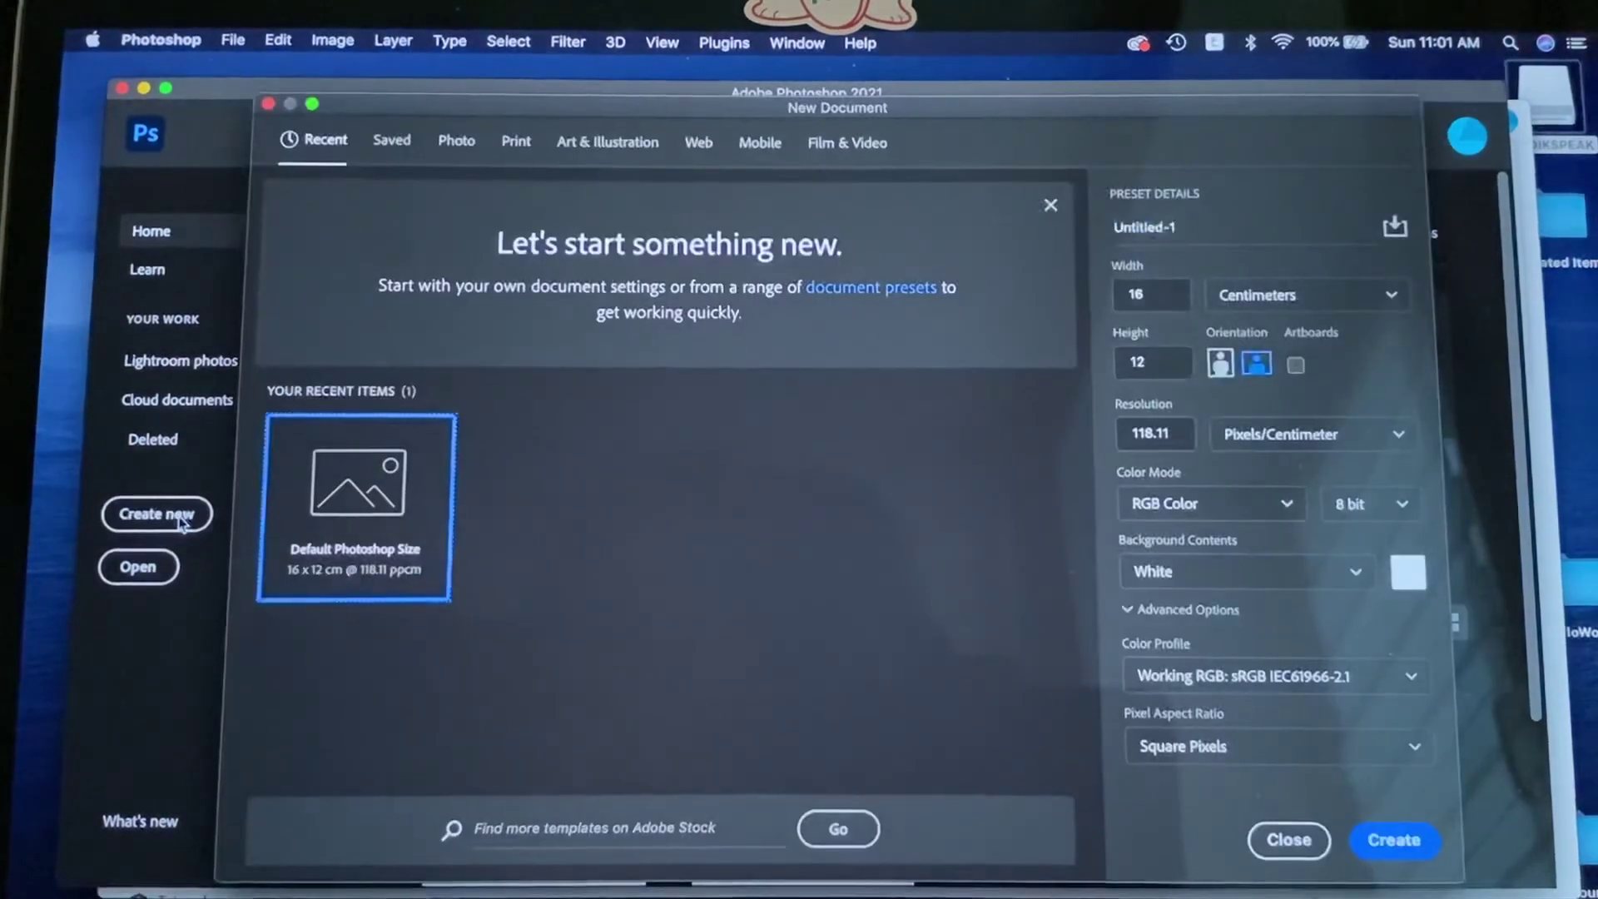
pyautogui.click(1394, 840)
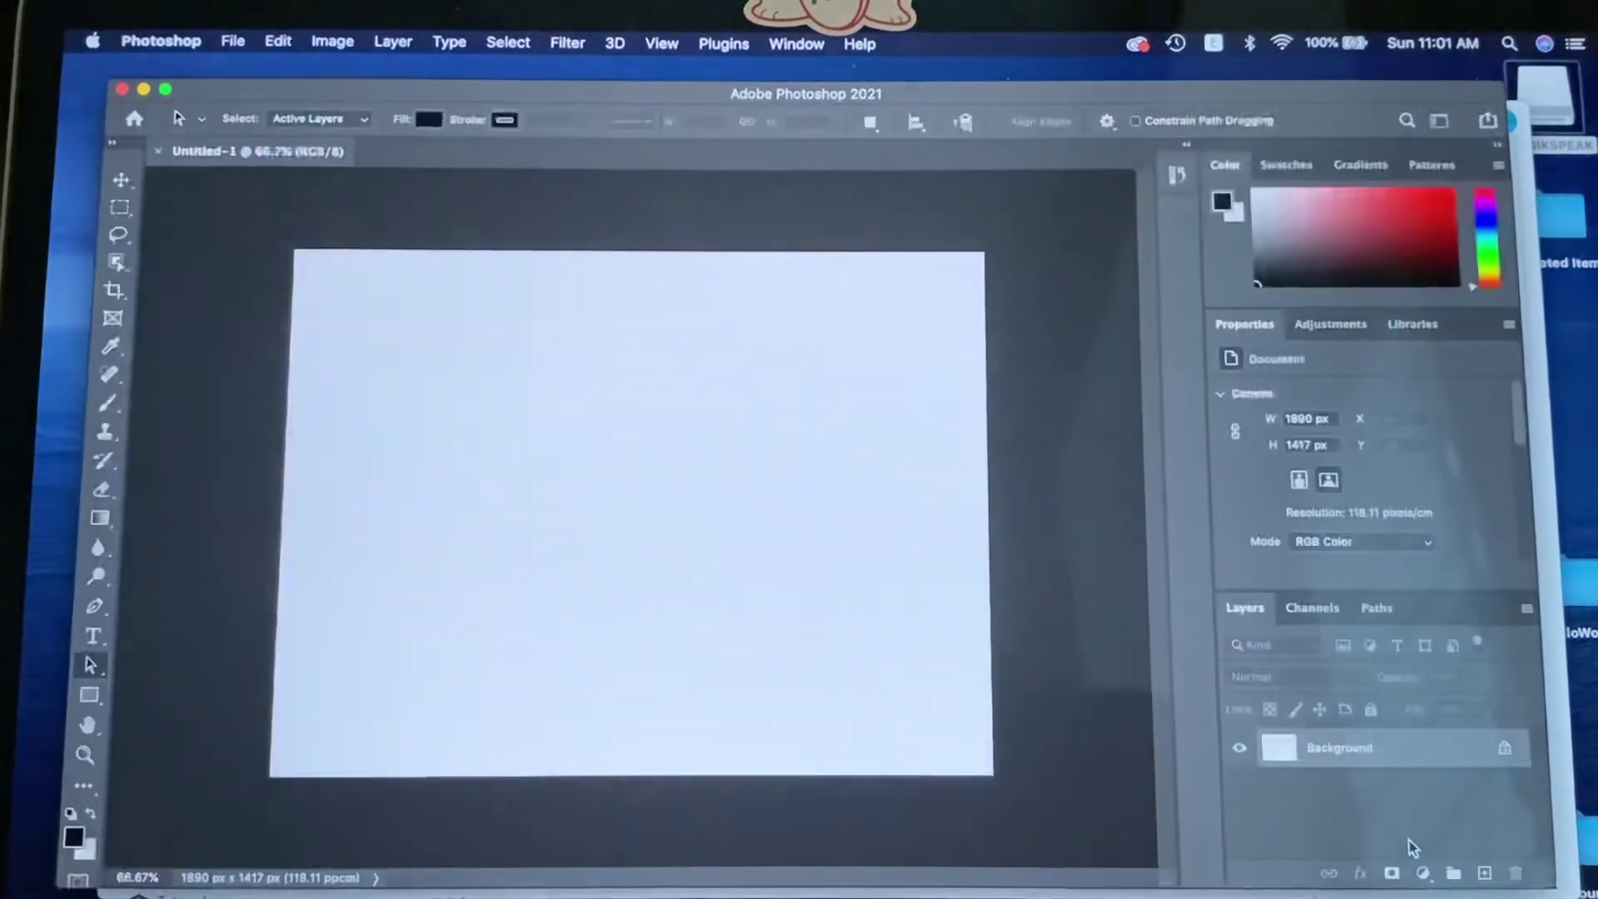
pyautogui.click(95, 635)
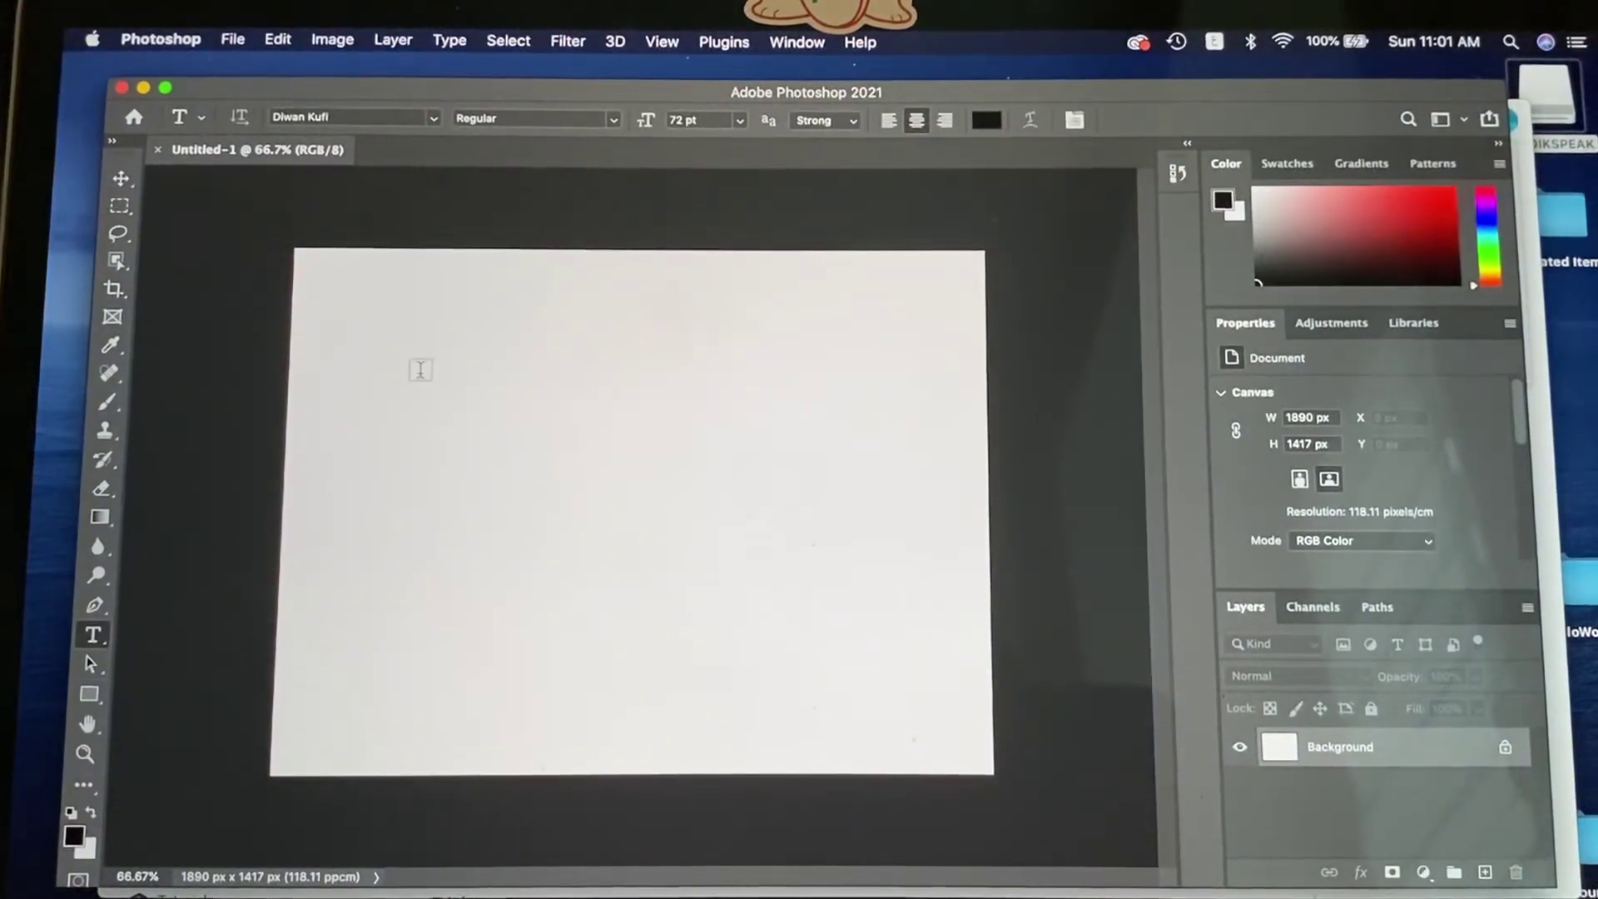
pyautogui.moveTo(420, 371); pyautogui.dragTo(866, 574)
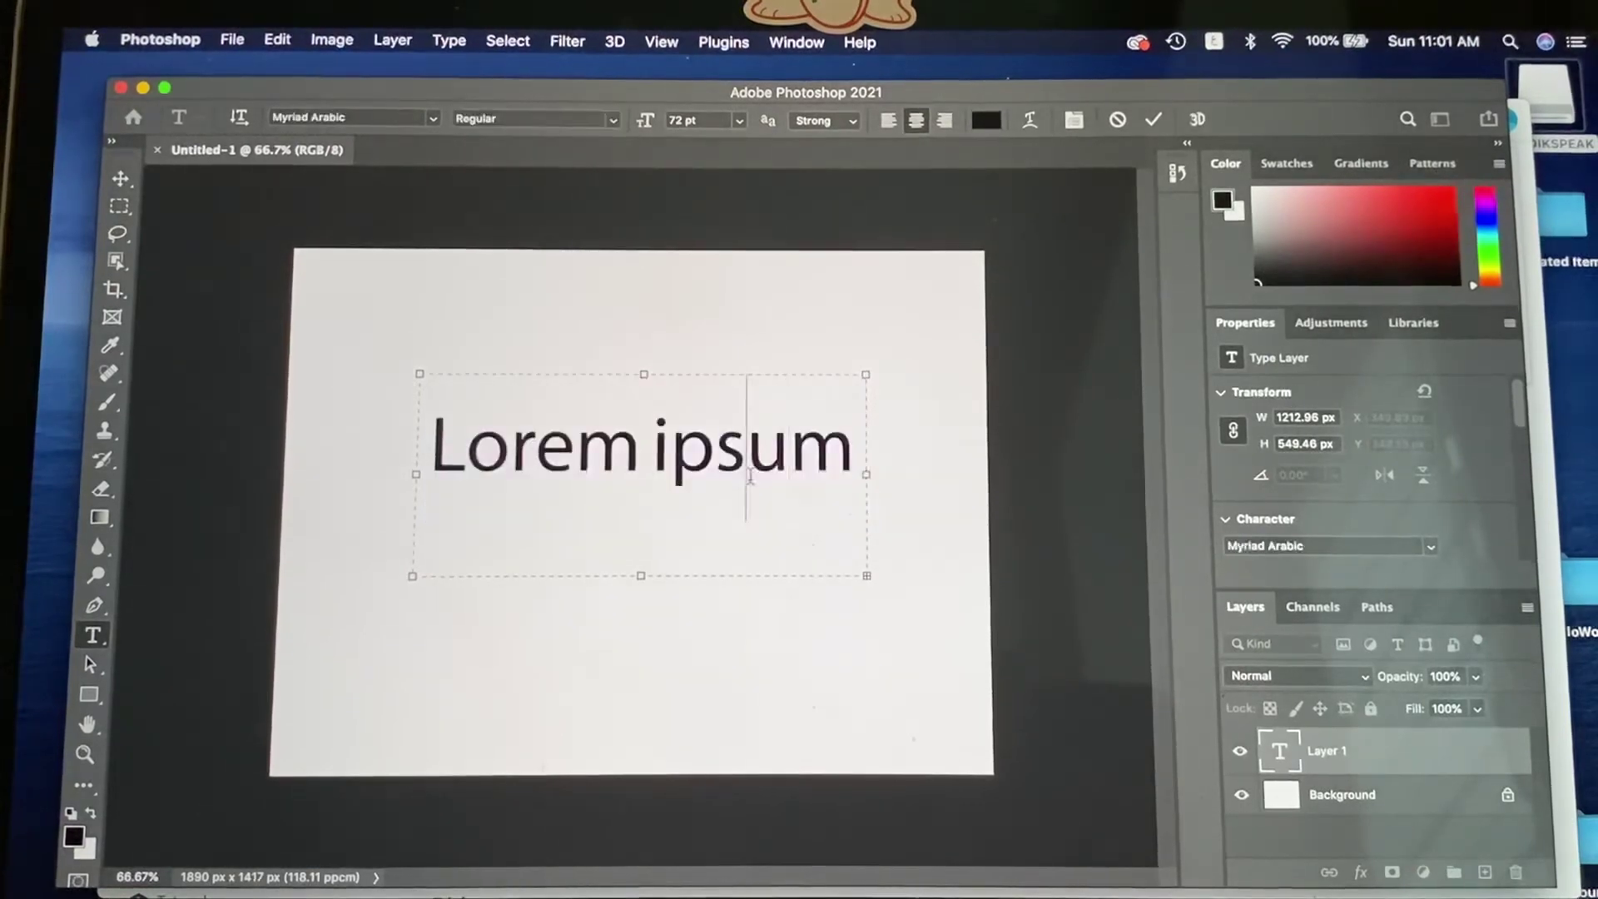
# Step: Replace the Lorem ipsum placeholder with سلام, select the word, and open the font family list
pyautogui.tripleClick(750, 477)
pyautogui.write('سdolor sit')
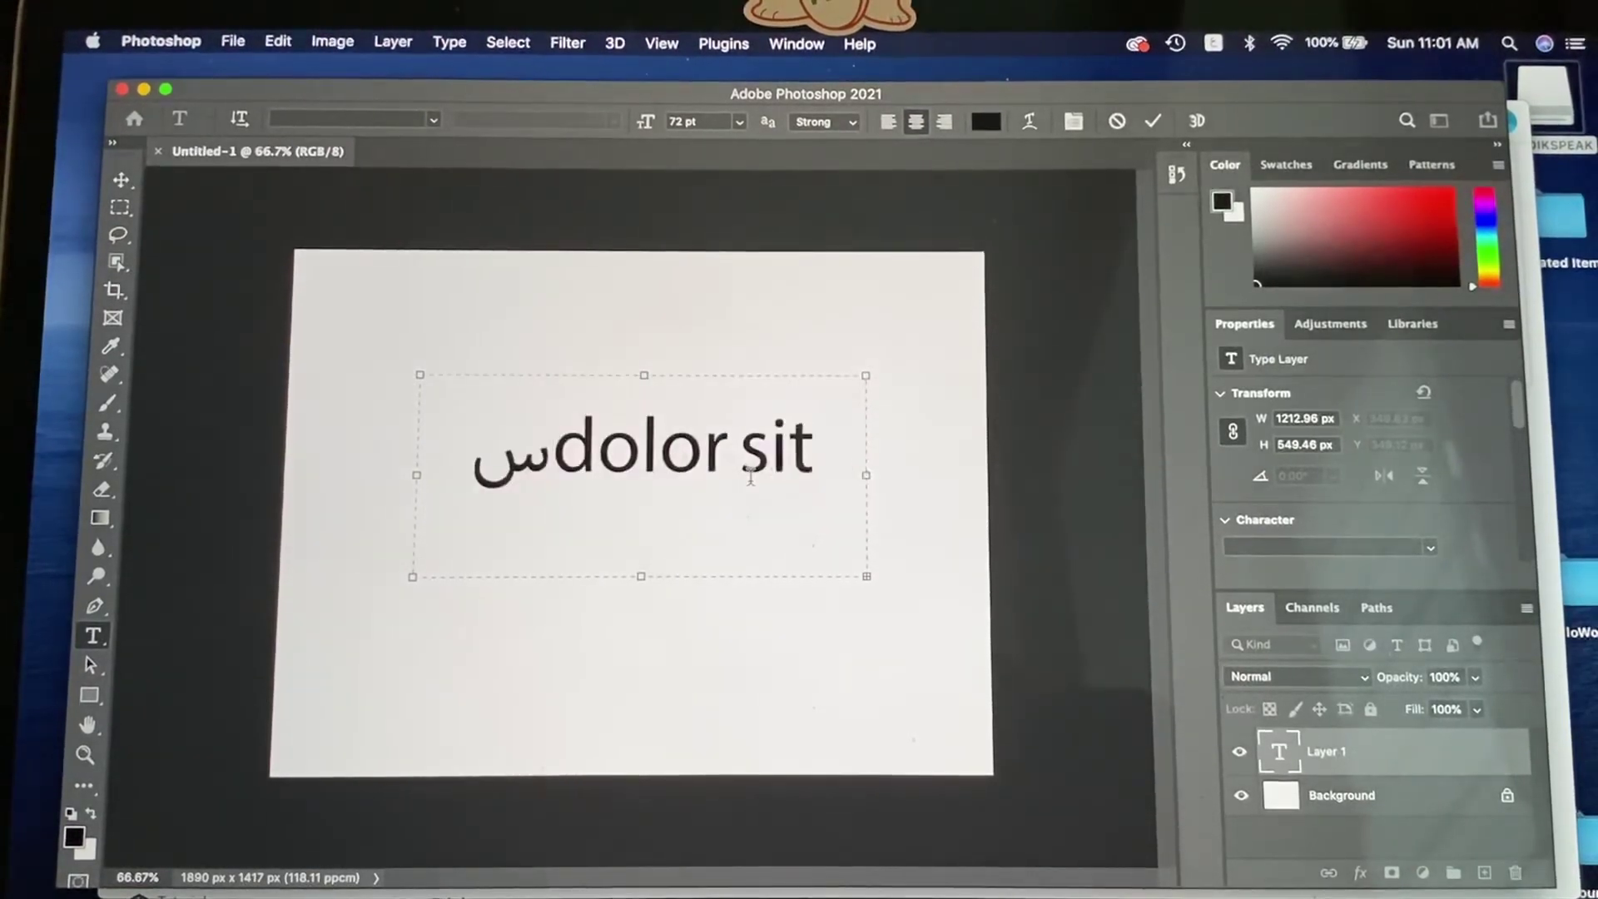
pyautogui.tripleClick(750, 477)
pyautogui.write('سamet,')
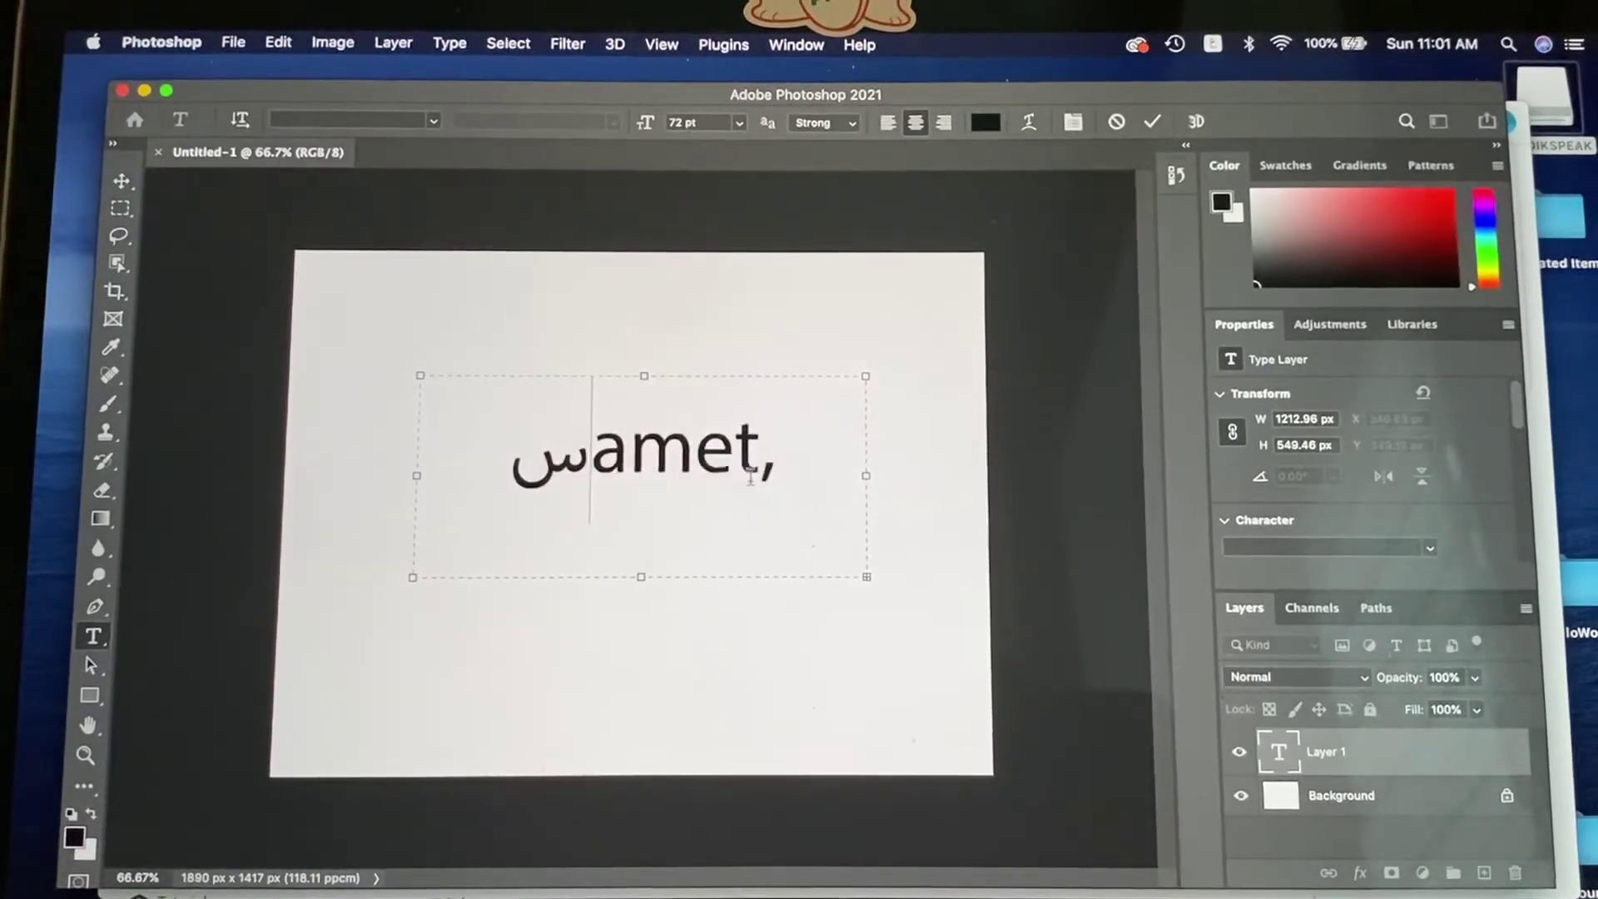
pyautogui.moveTo(590, 475); pyautogui.dragTo(796, 475)
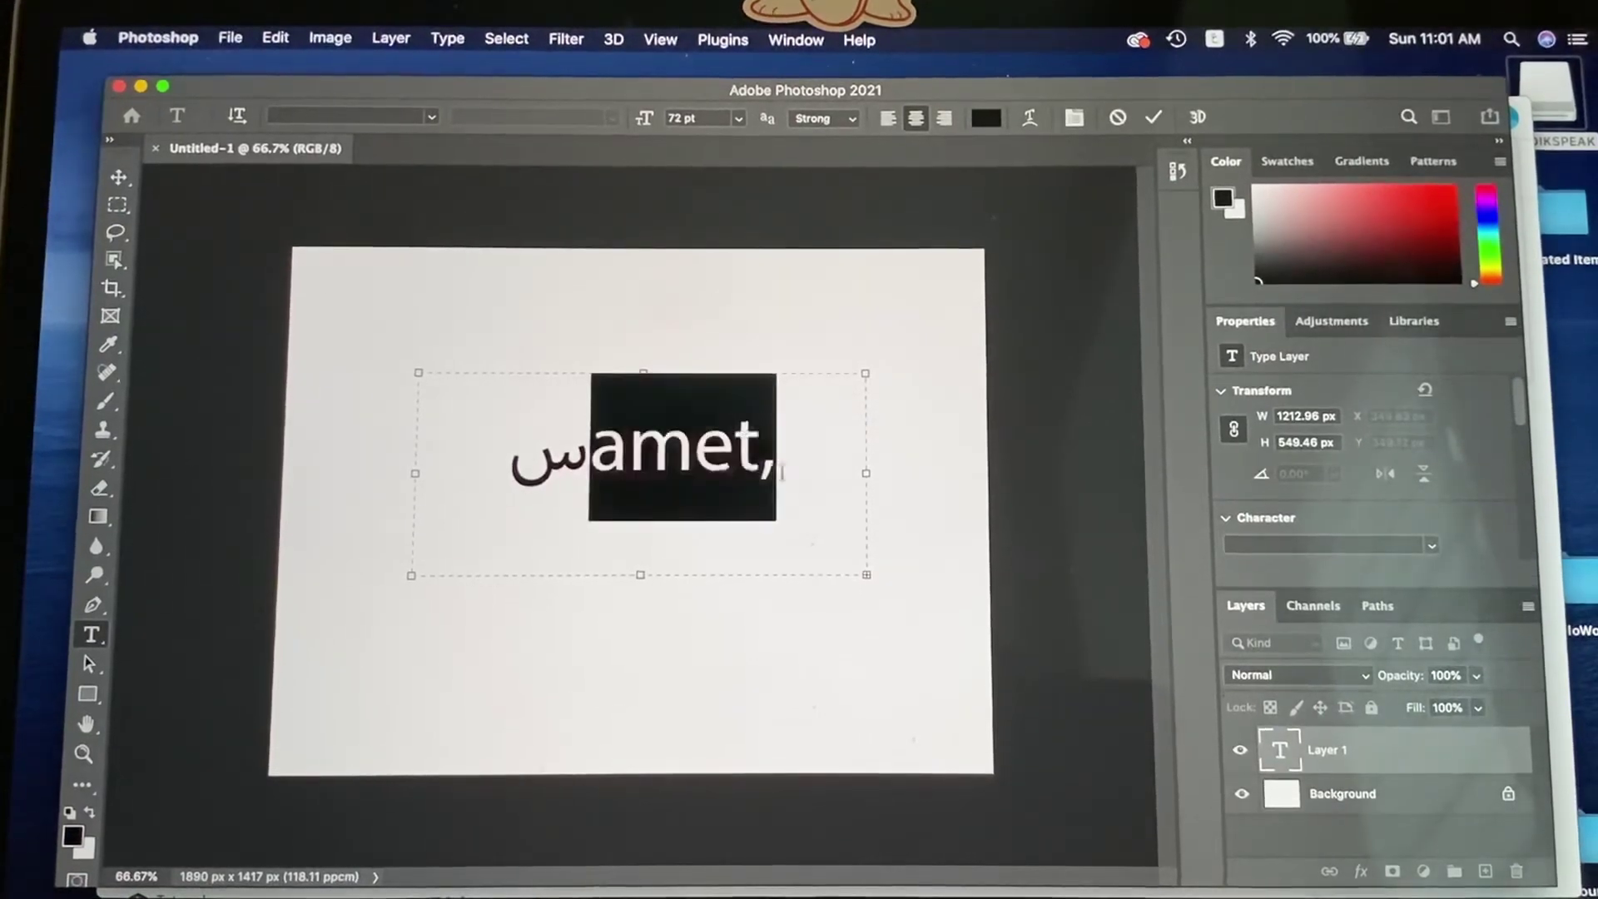
pyautogui.press('BackSpace')
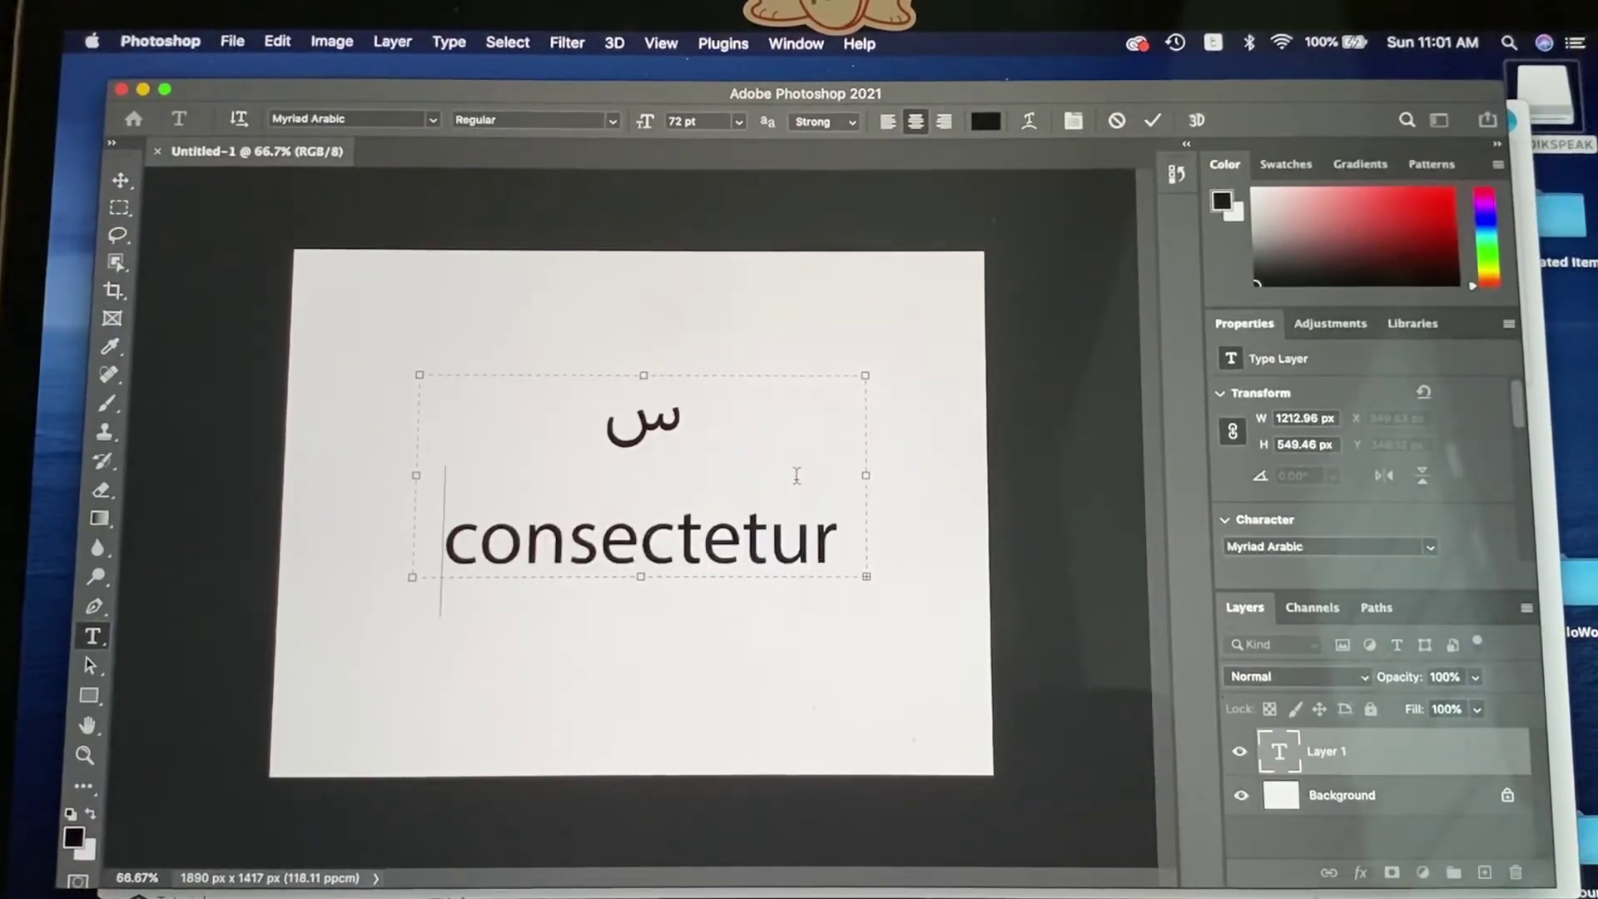
pyautogui.press('super+a')
pyautogui.press('BackSpace')
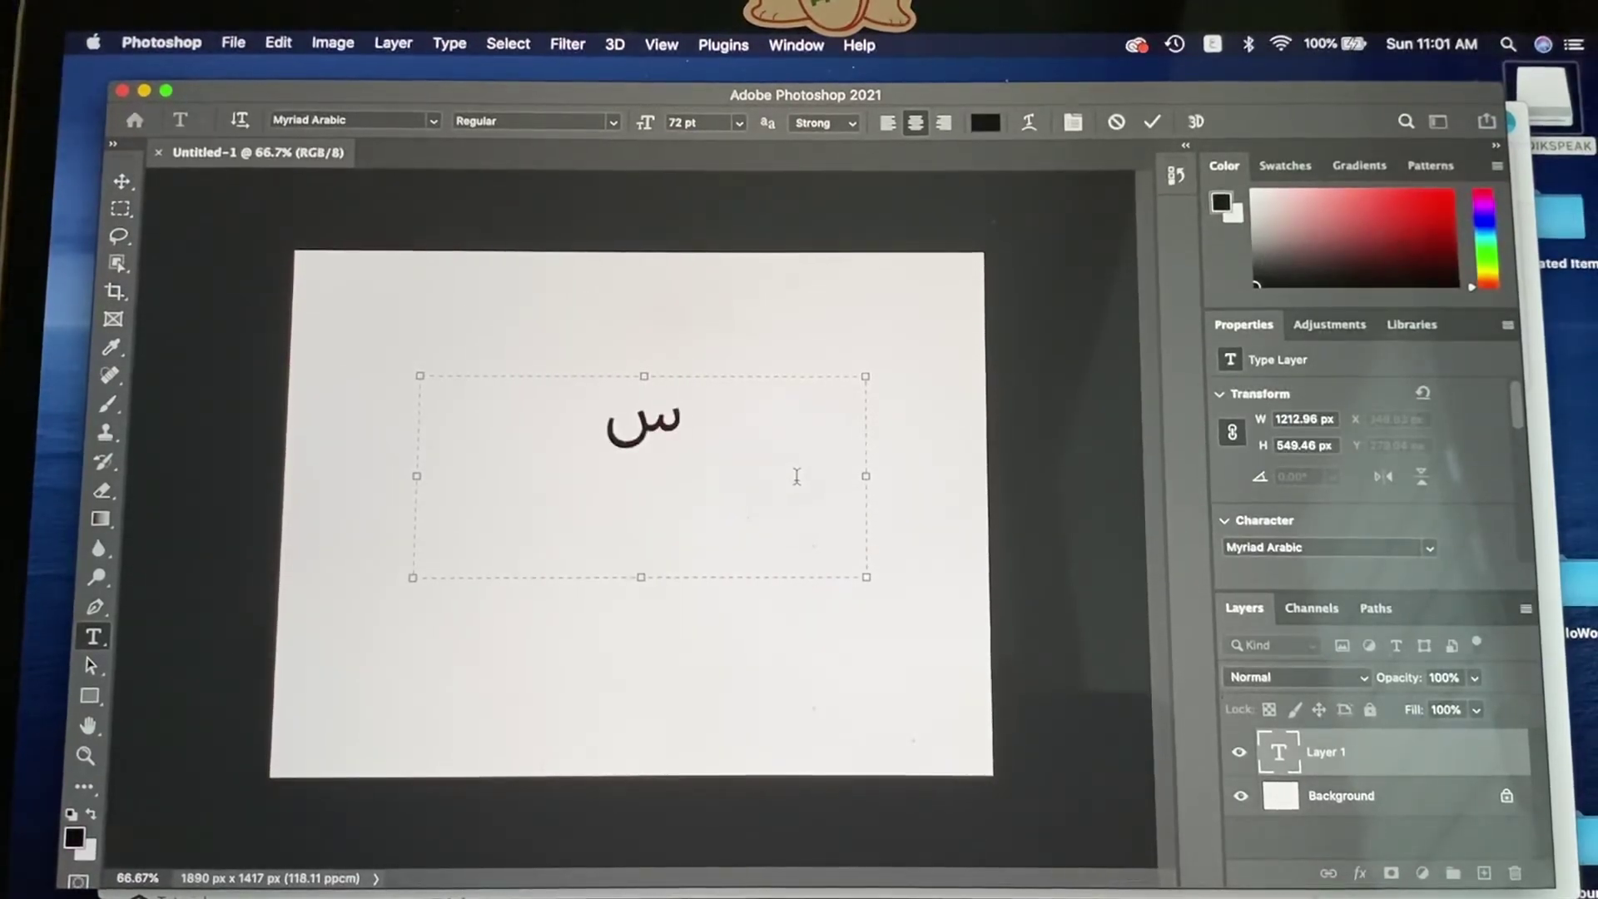
pyautogui.write('لام')
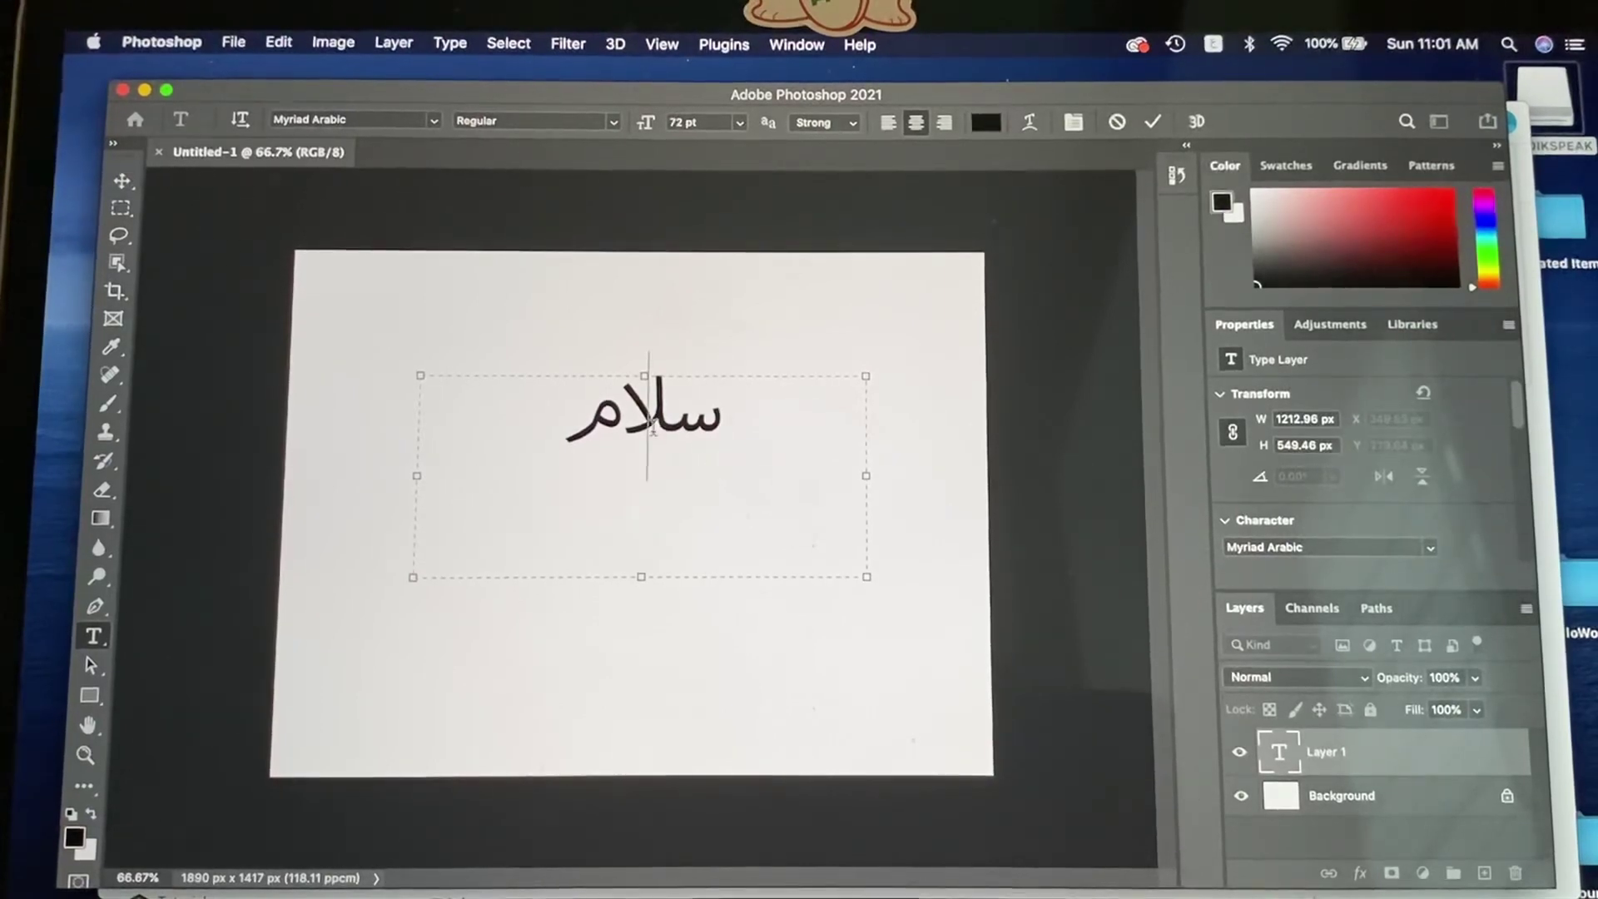
pyautogui.press('super+a')
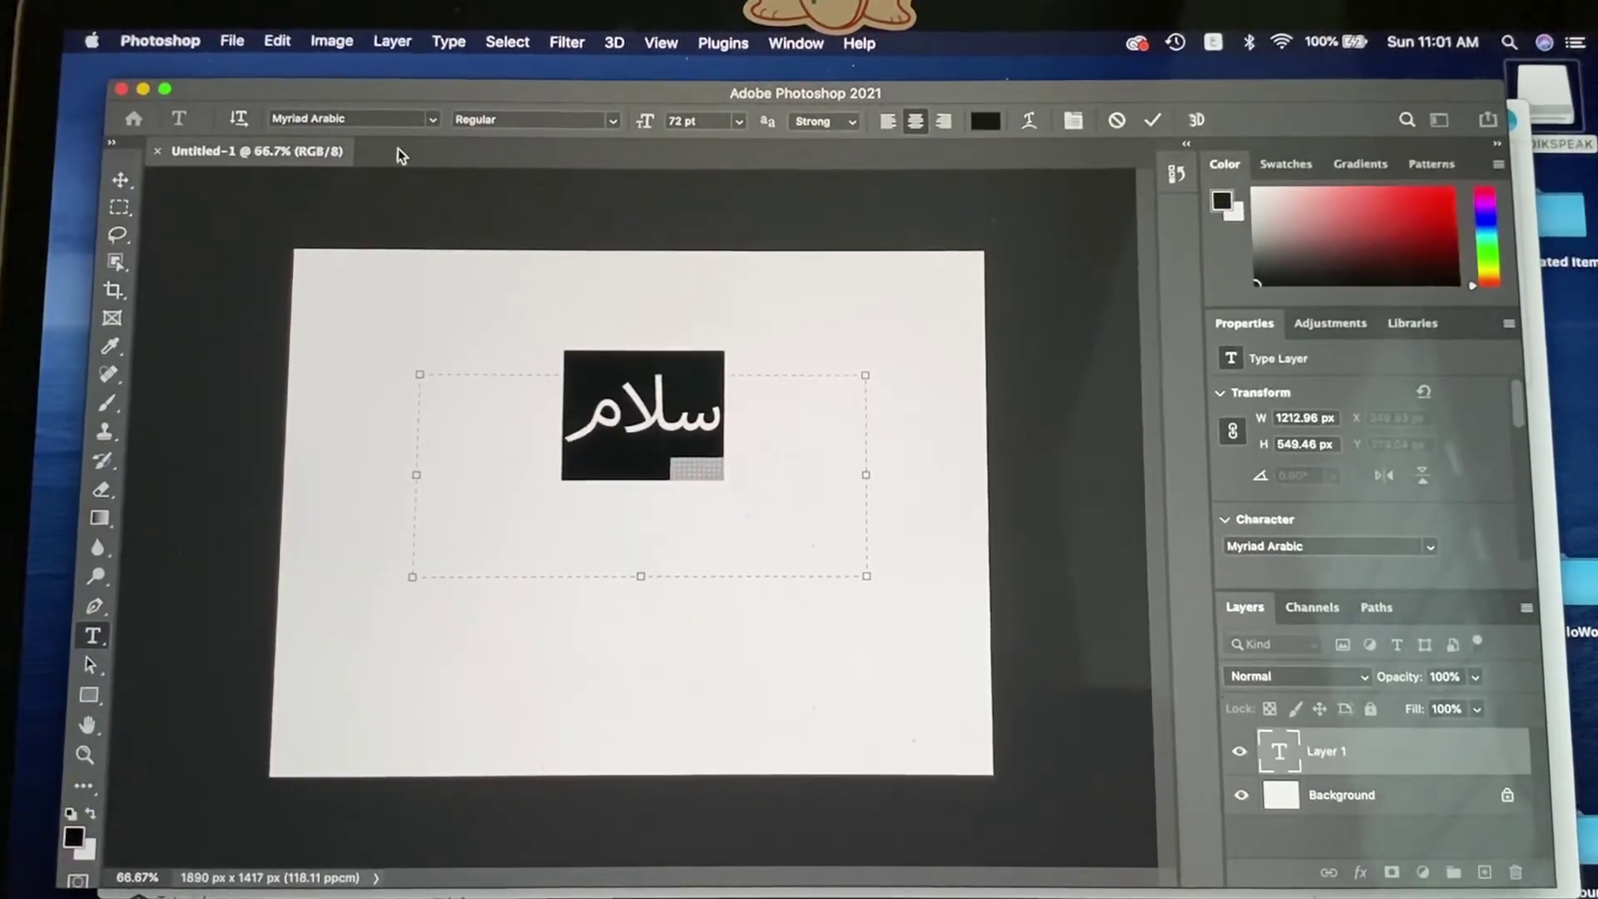
pyautogui.click(430, 120)
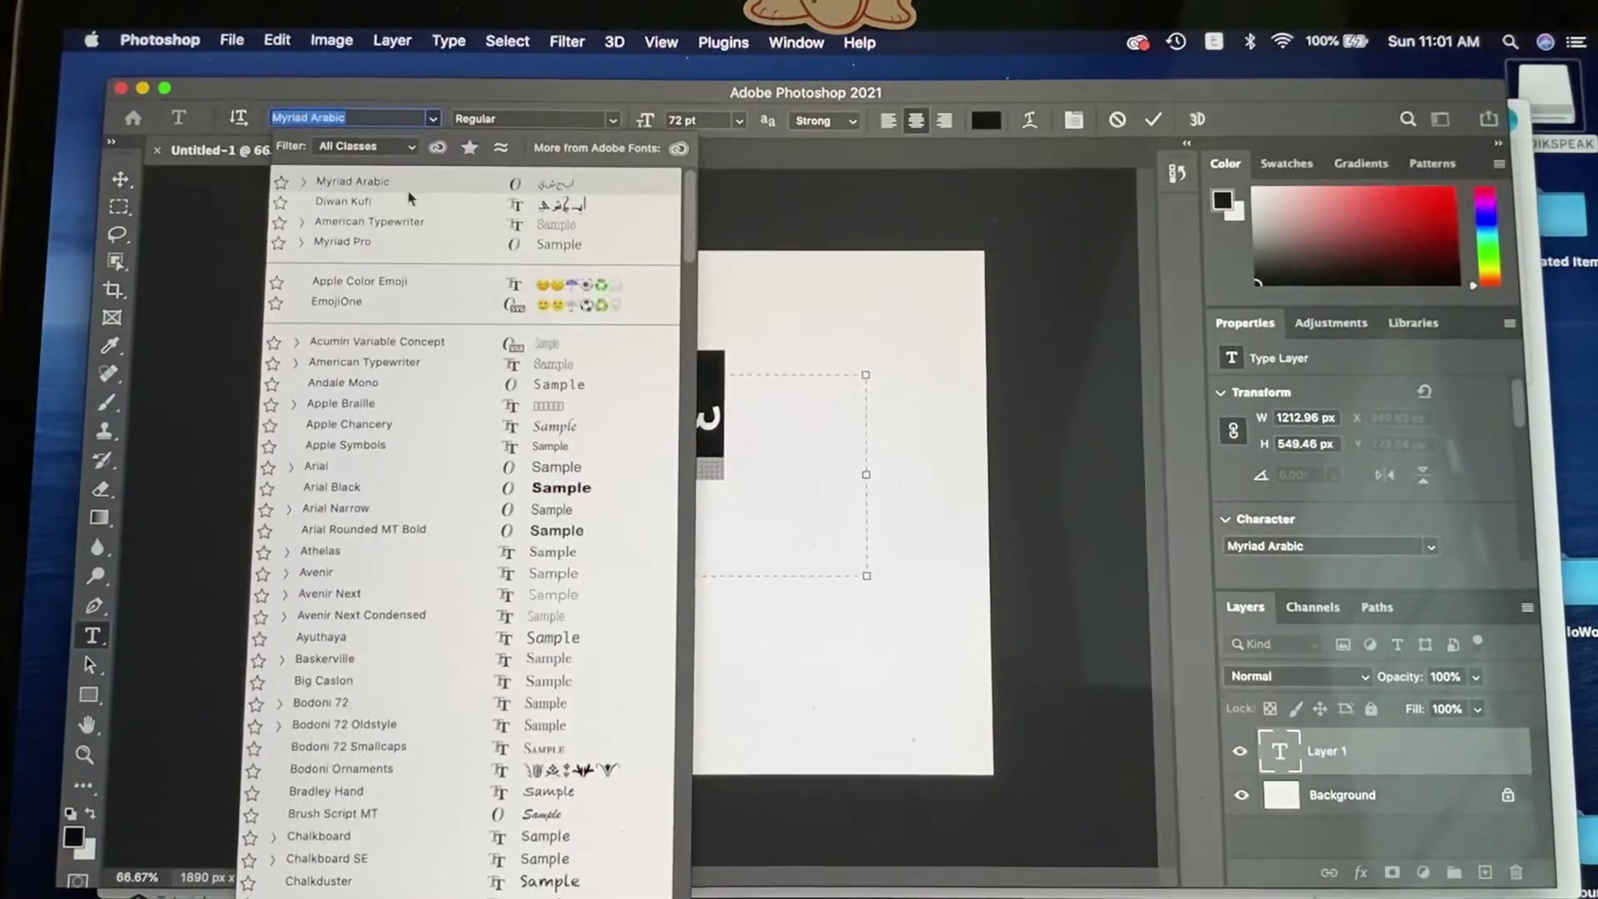